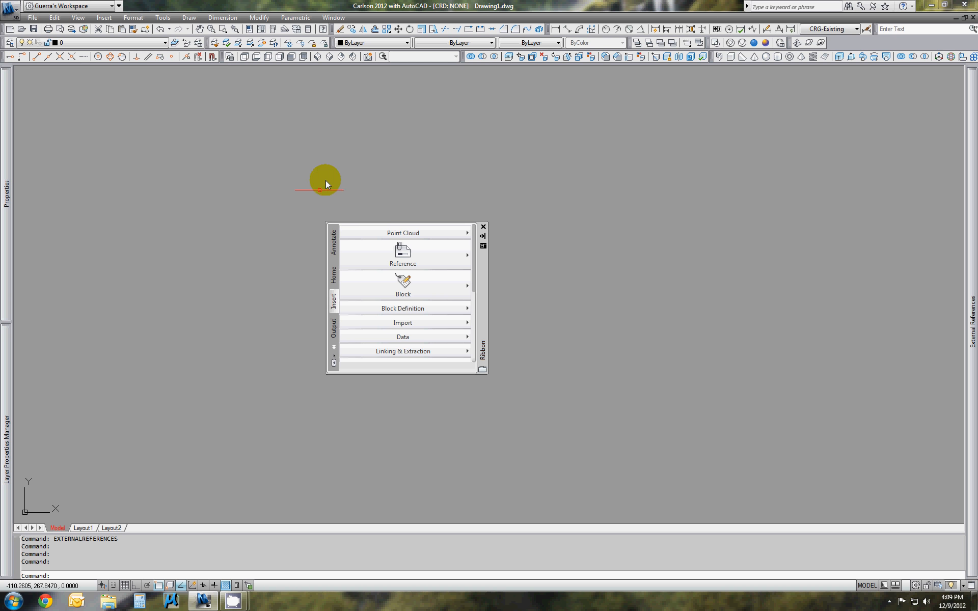
Close the floating ribbon and display the Carlson Menus toolbar
left_click(483, 227)
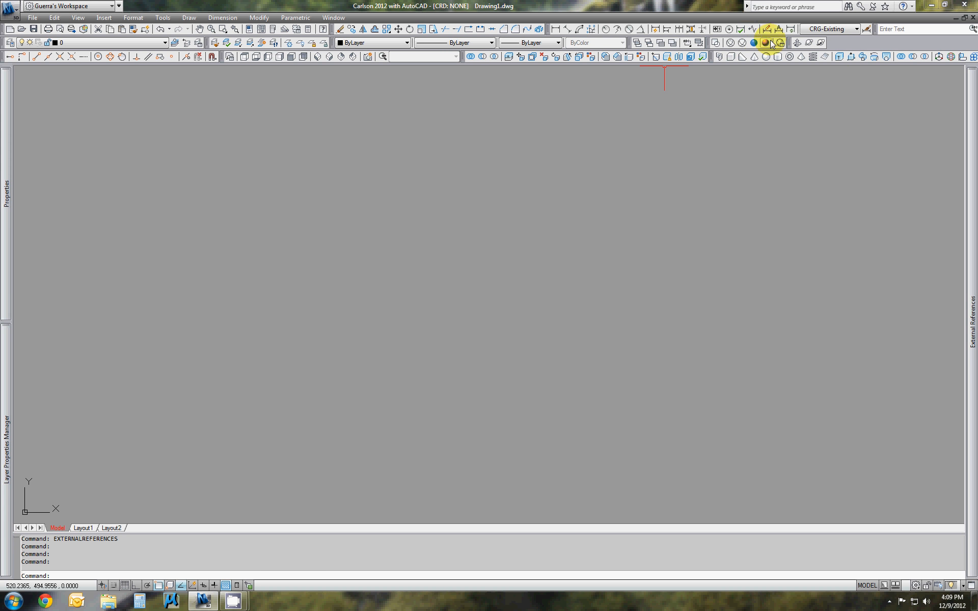
left_click(162, 18)
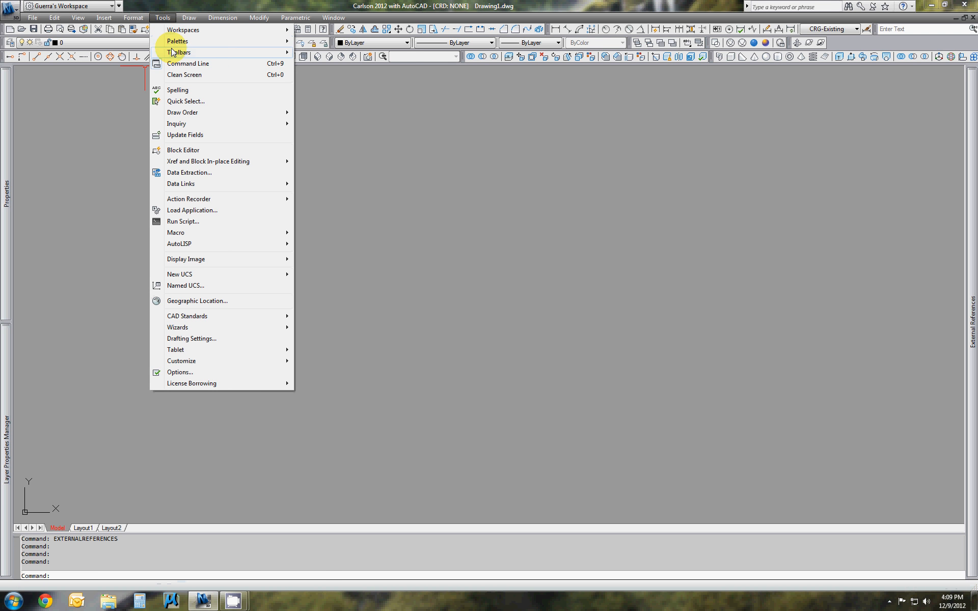
mouse_move(175, 52)
mouse_move(313, 53)
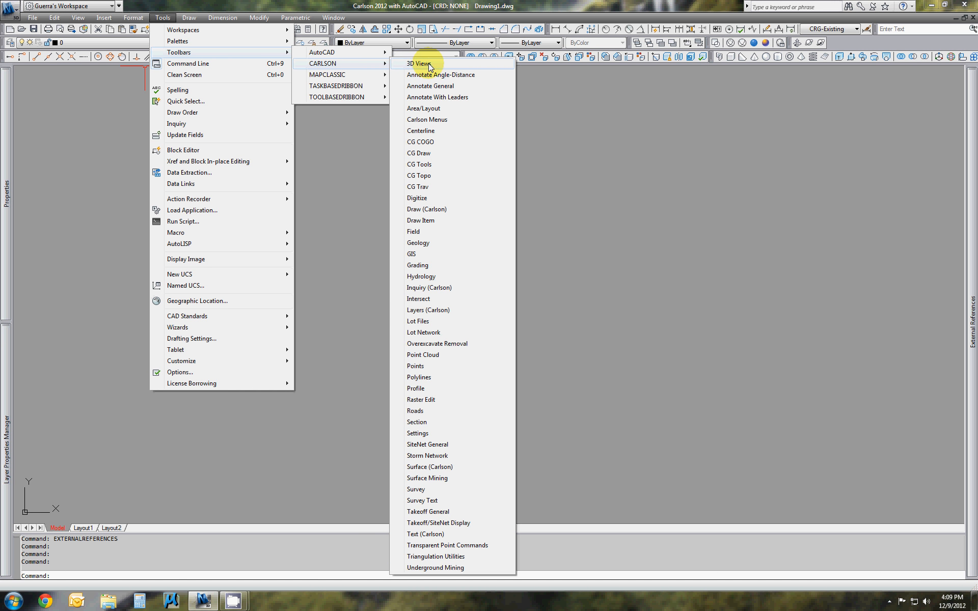
left_click(421, 120)
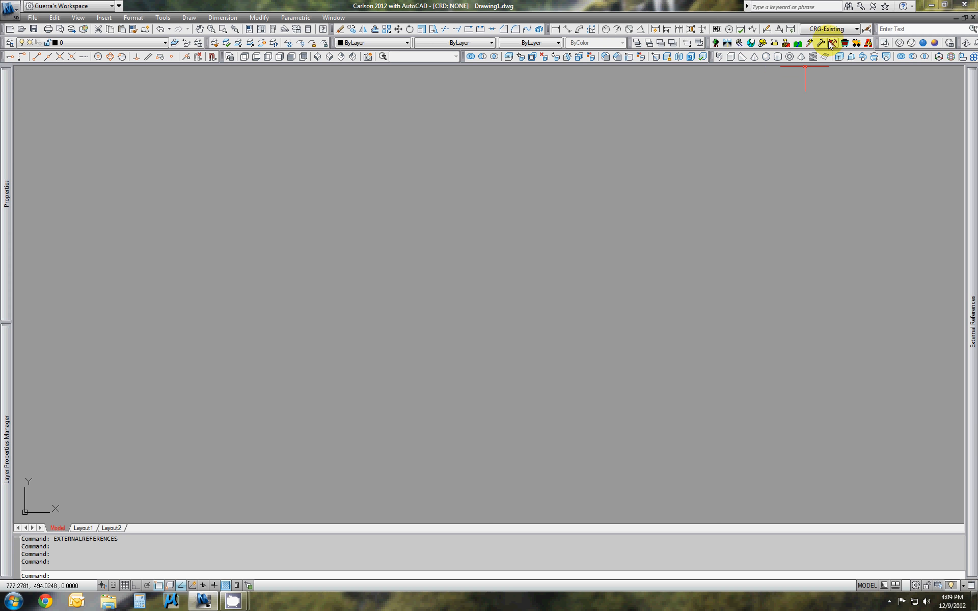
Load the Carlson Survey menus and start a Text/ASCII file import of points
left_click(716, 43)
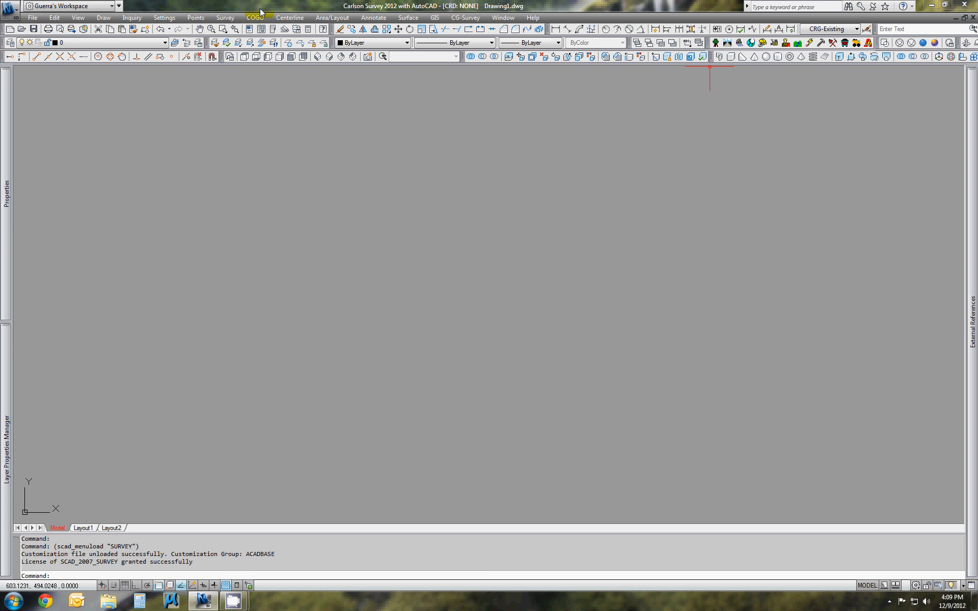
left_click(198, 18)
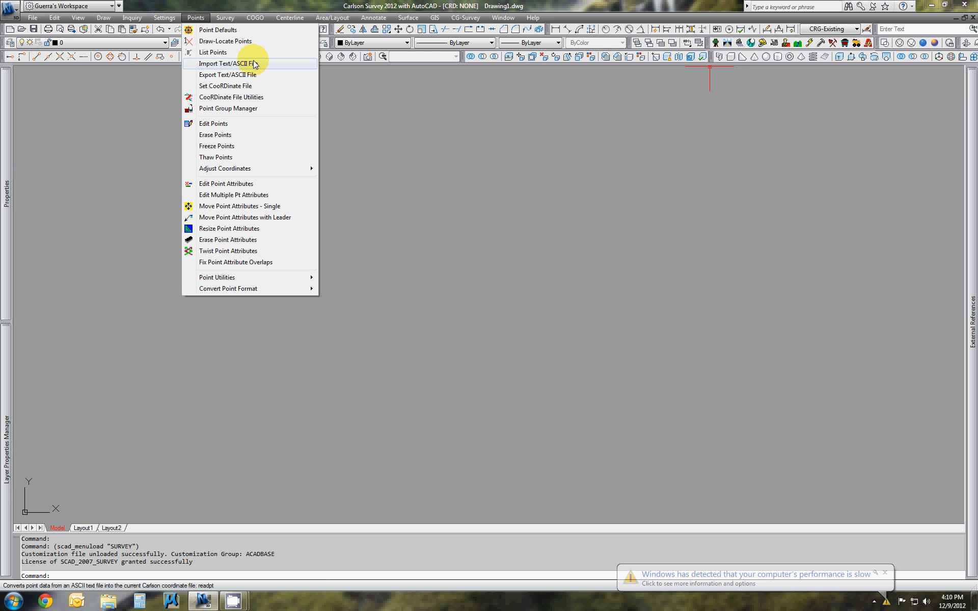
left_click(228, 64)
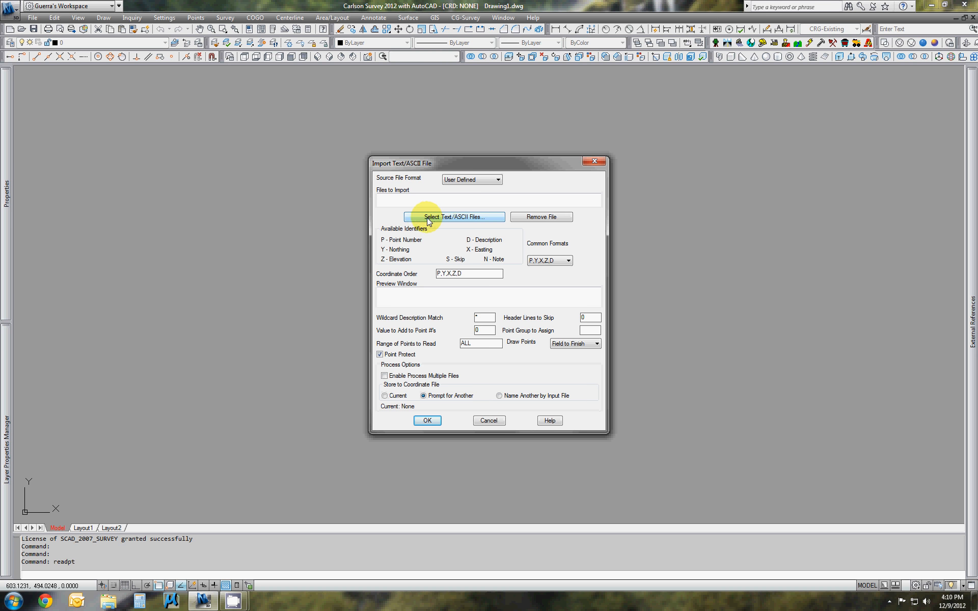
Browse for the text file's source folder as far as the 20423 Rancho Alegre project folder under CADD Files\20000
left_click(465, 218)
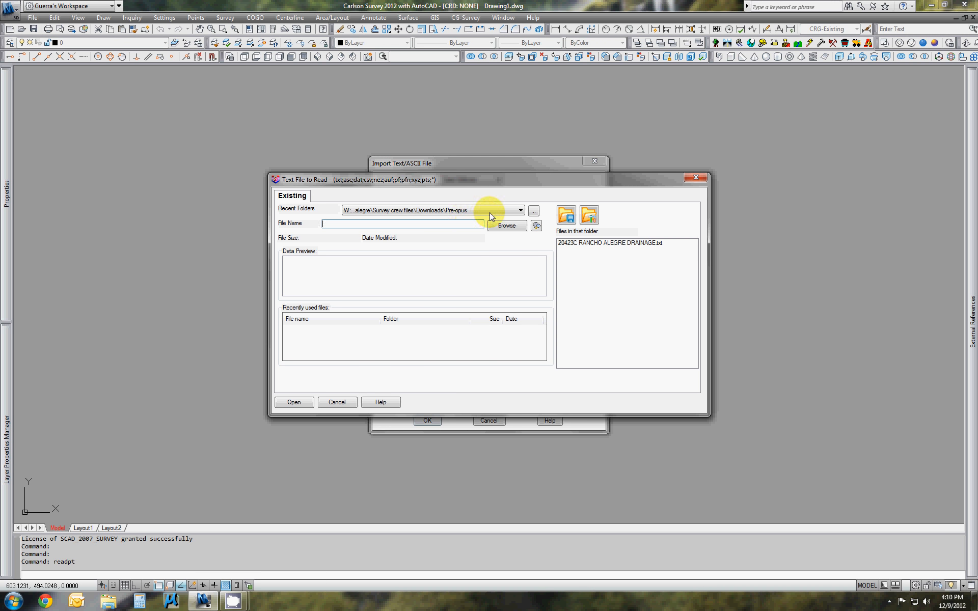
left_click(533, 211)
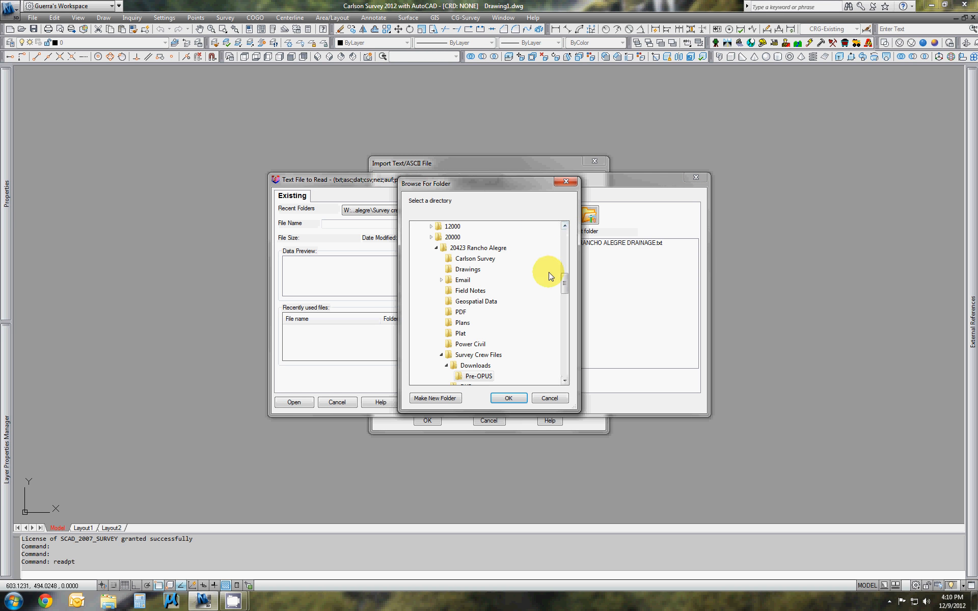
left_click_drag(564, 286, 565, 249)
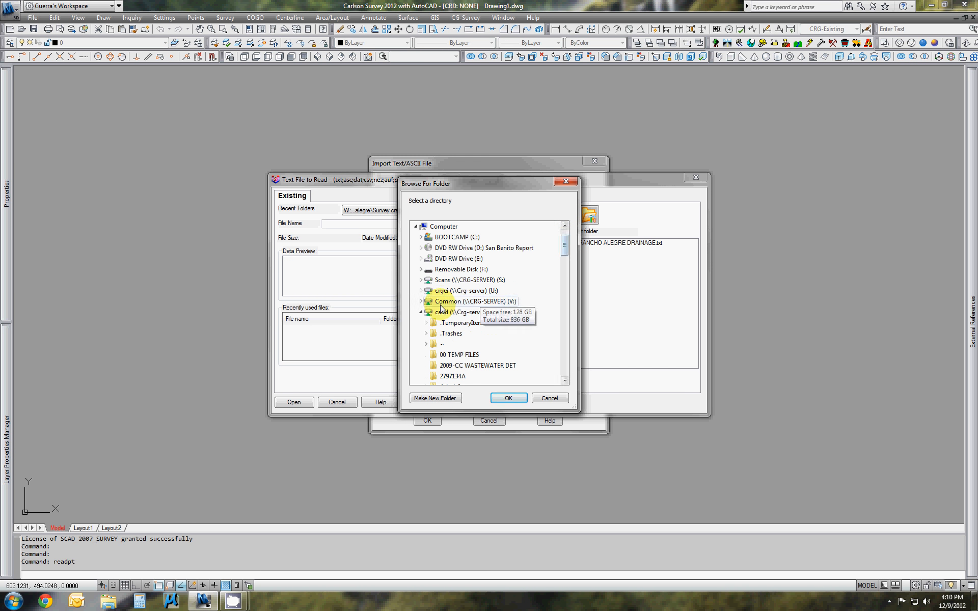
scroll(448, 314, "down", 3)
double_click(455, 311)
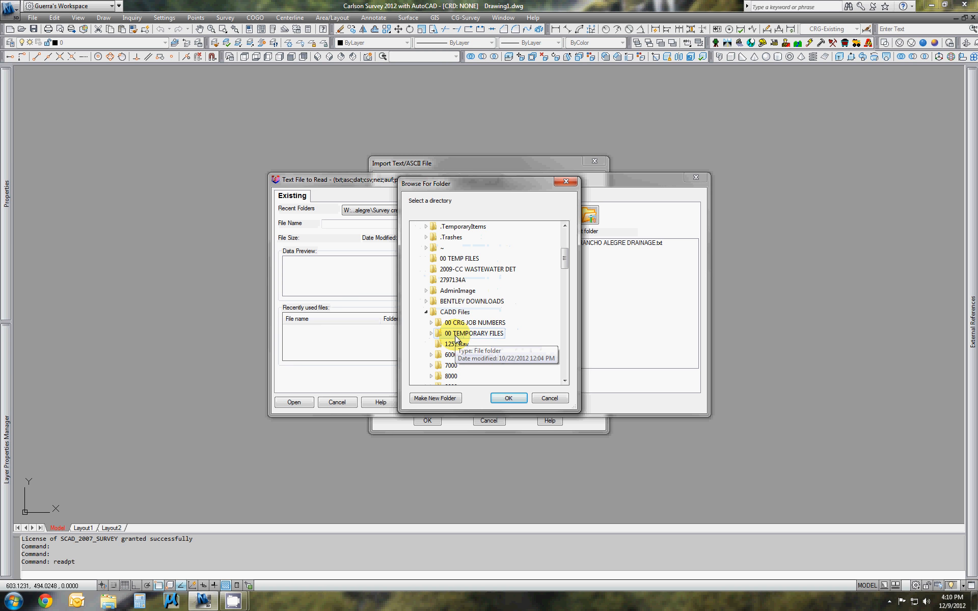
scroll(455, 315, "down", 3)
double_click(453, 323)
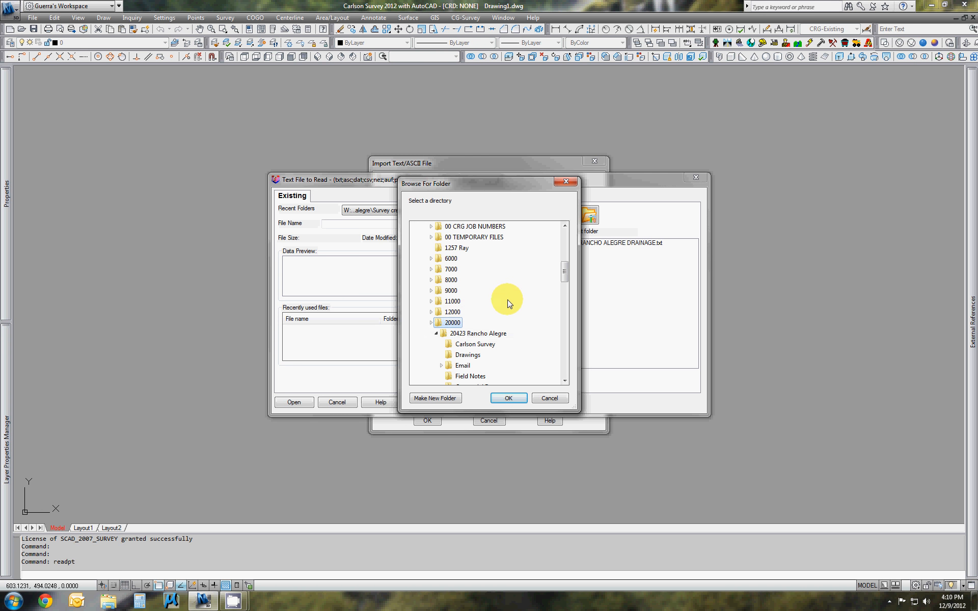
scroll(459, 303, "down", 1)
left_click(460, 303)
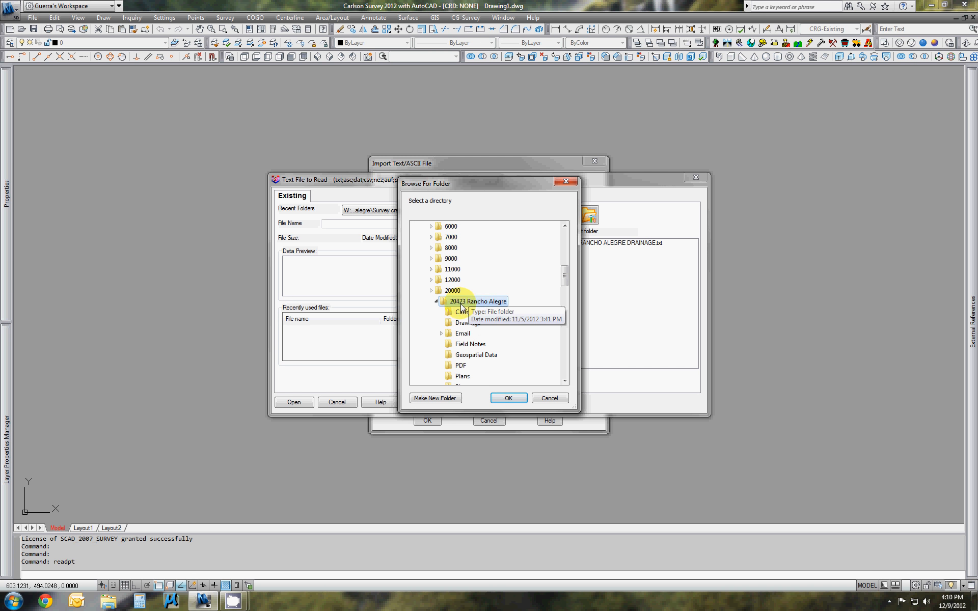
Set the project's Survey Crew Files\Downloads\Pre-OPUS subfolder as the source folder for the text file
scroll(486, 304, "down", 2)
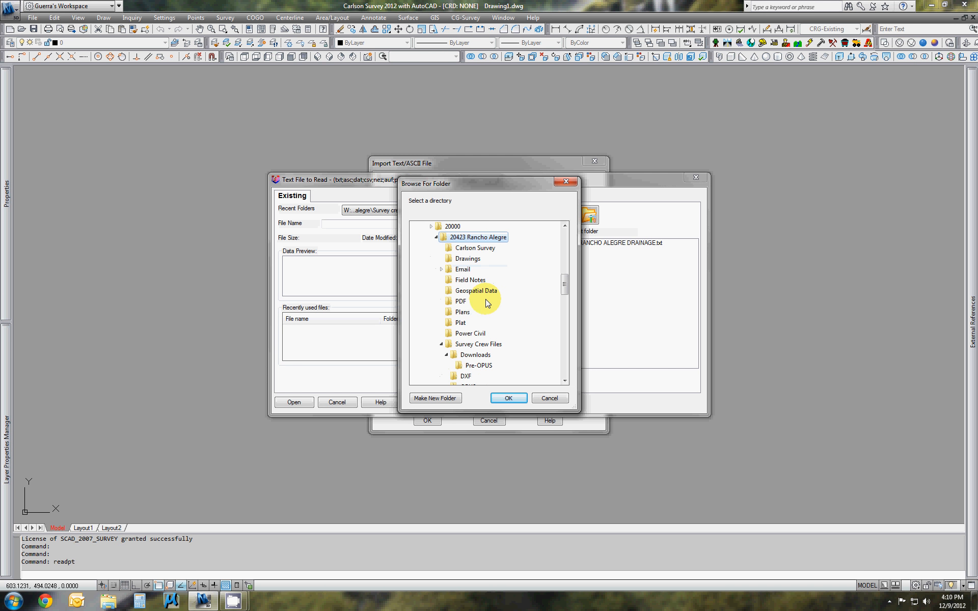
left_click(468, 345)
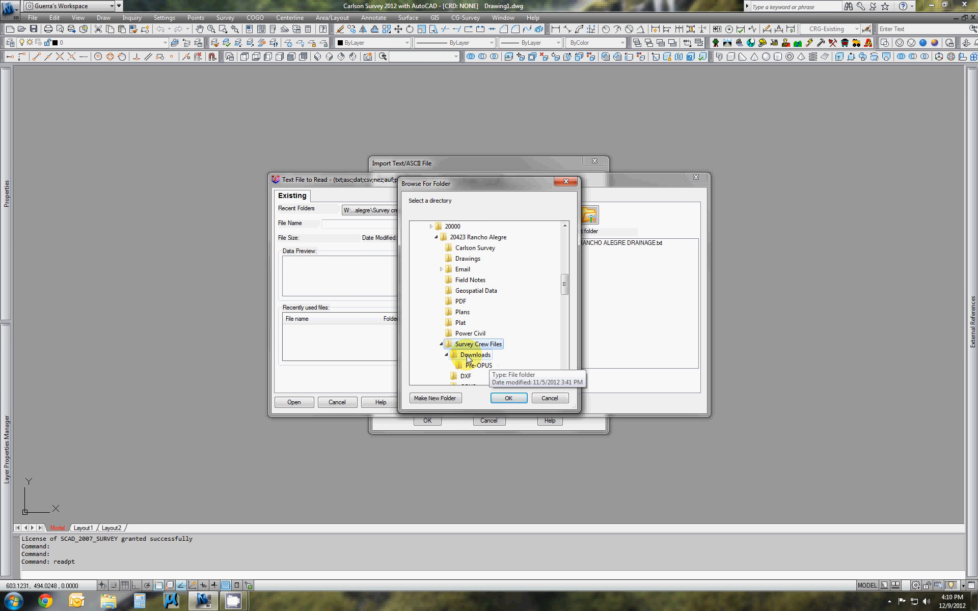
left_click(469, 356)
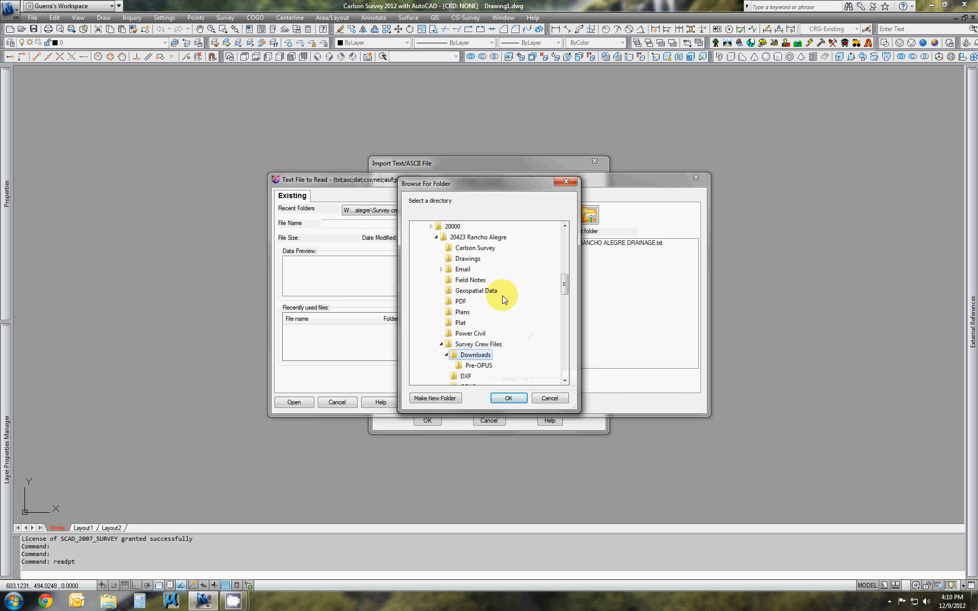
scroll(501, 325, "down", 1)
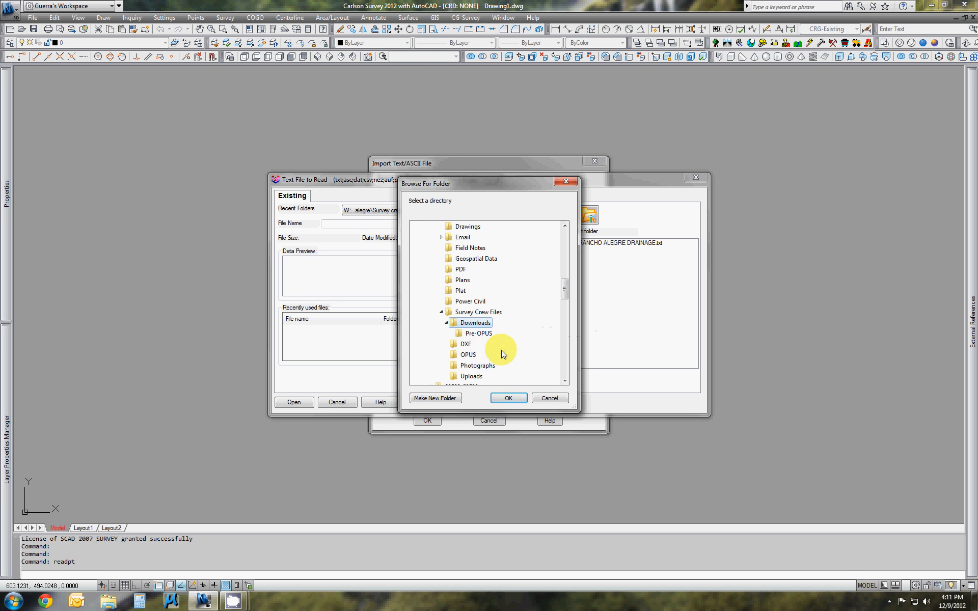
left_click(461, 337)
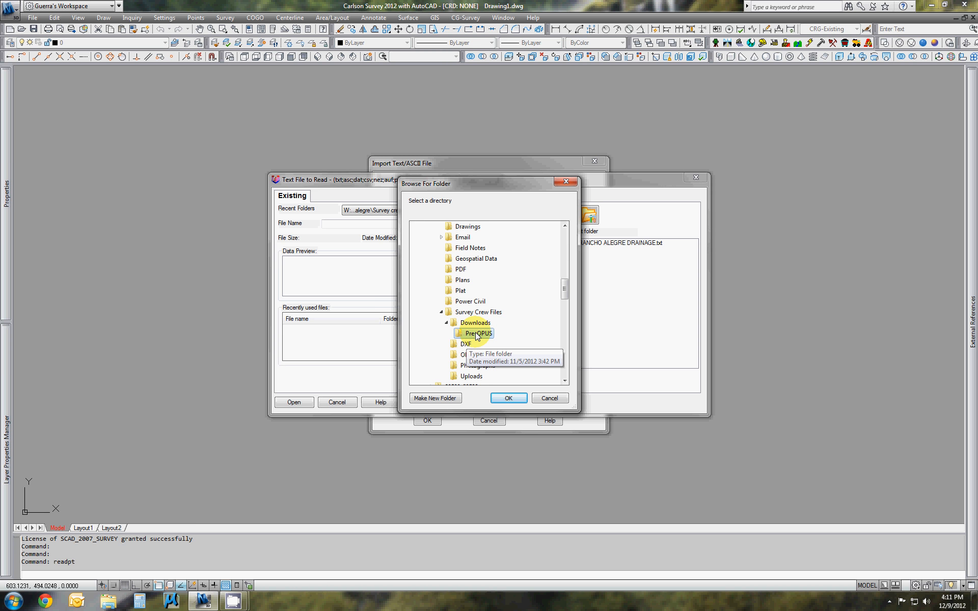
left_click(511, 399)
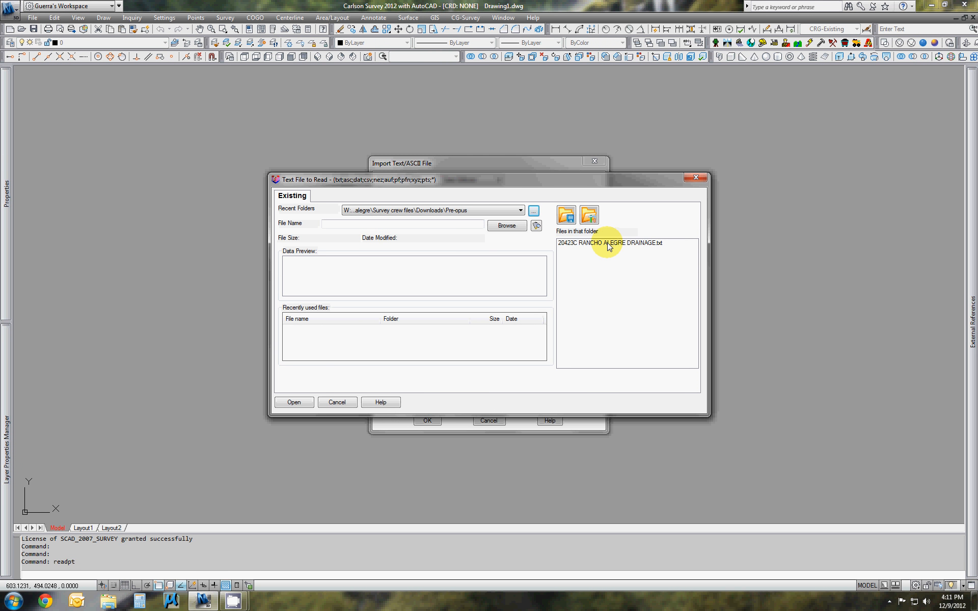
Choose 20423C RANCHO ALEGRE DRAINAGE.txt as the file to import and accept the import settings with points drawn by Field to Finish
left_click(574, 244)
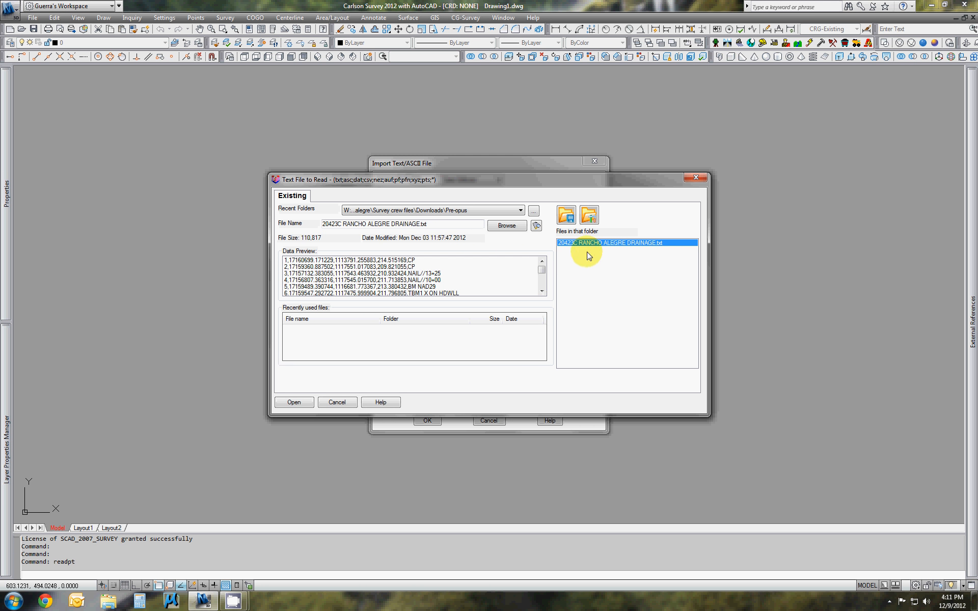
left_click(294, 402)
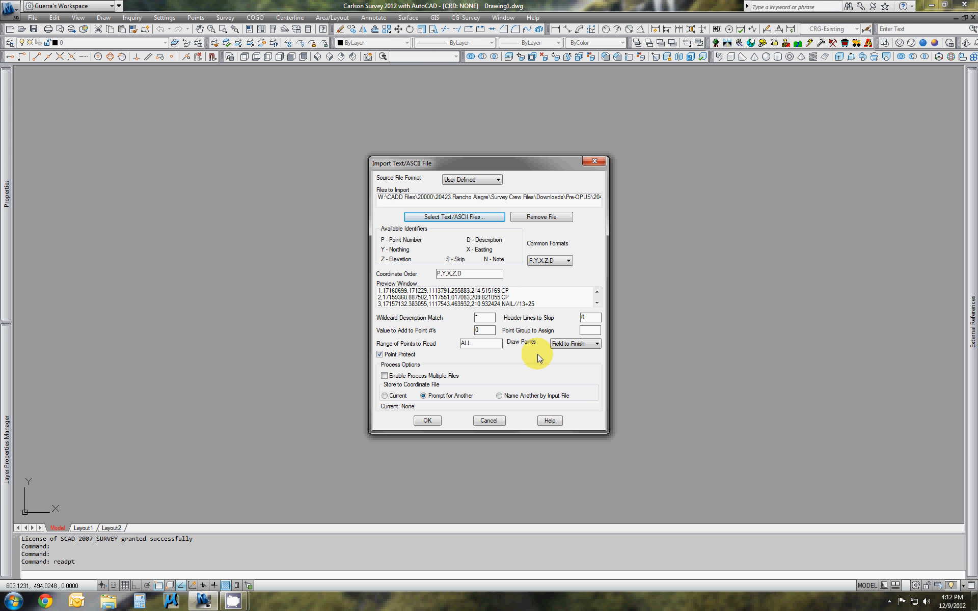
left_click(574, 346)
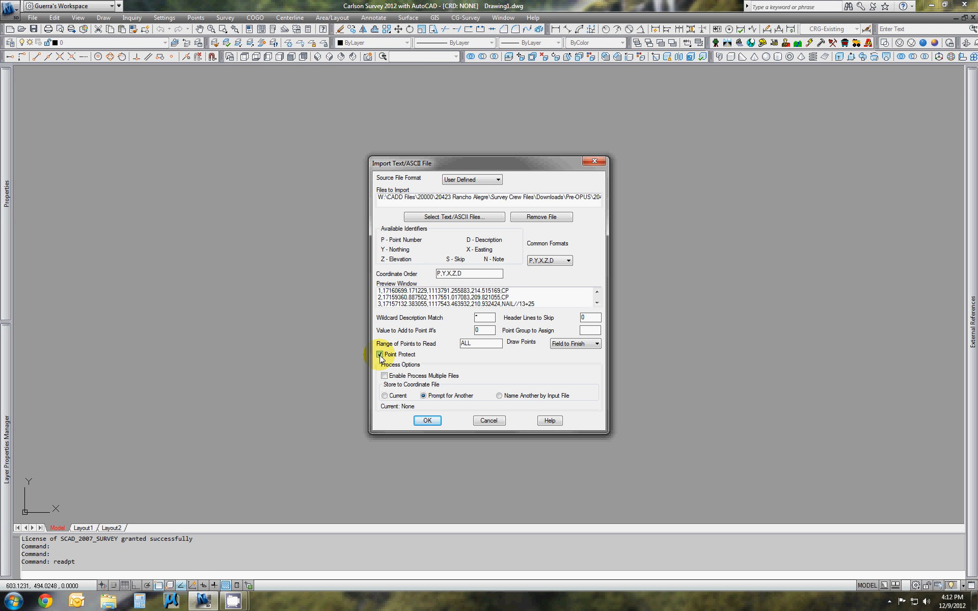
left_click(427, 421)
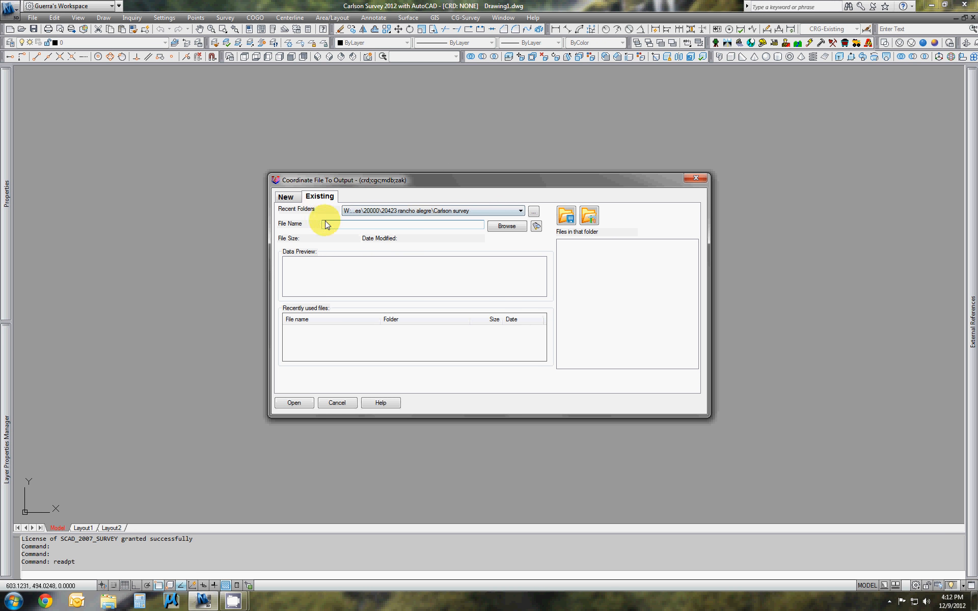
Start a new output coordinate file and set its folder to W:\CADD Files\20000\20423 Rancho Alegre\Carlson Survey
left_click(284, 197)
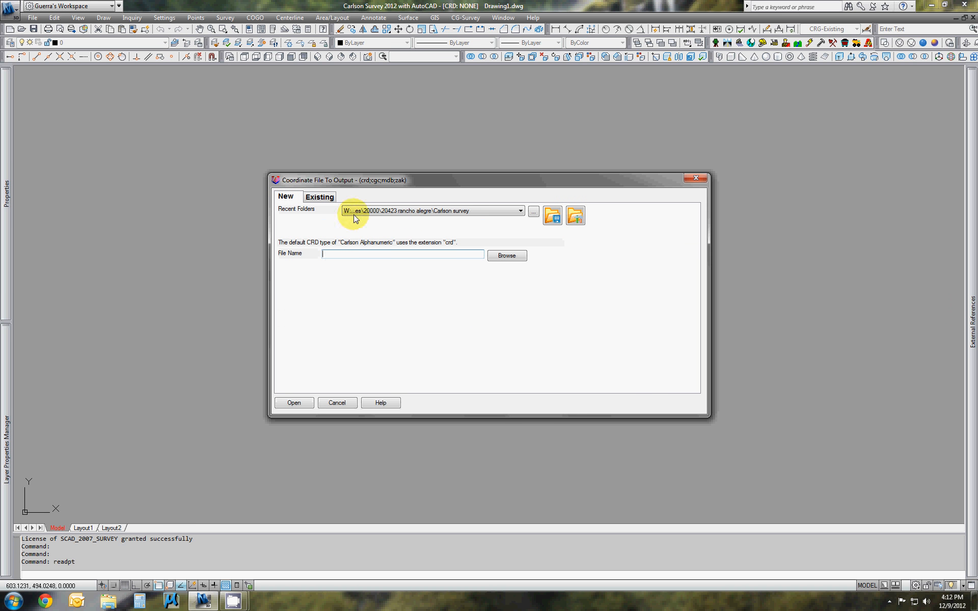
left_click(533, 212)
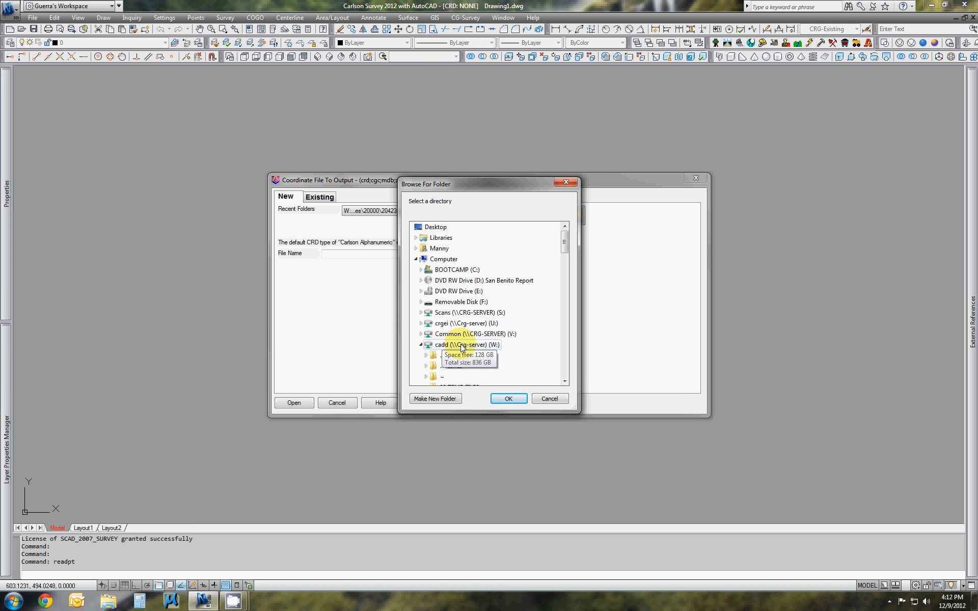
left_click(440, 346)
scroll(448, 343, "down", 4)
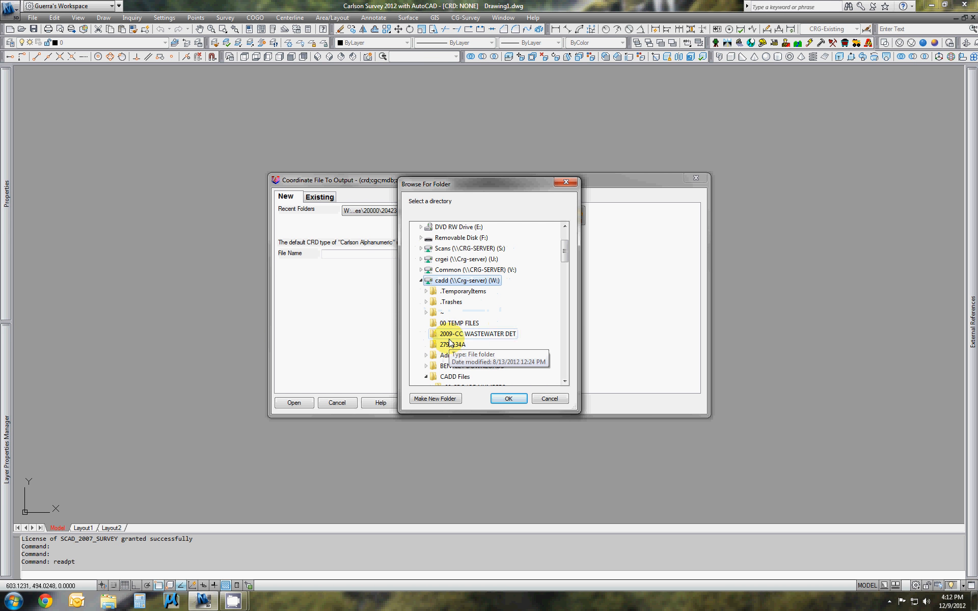
left_click(451, 313)
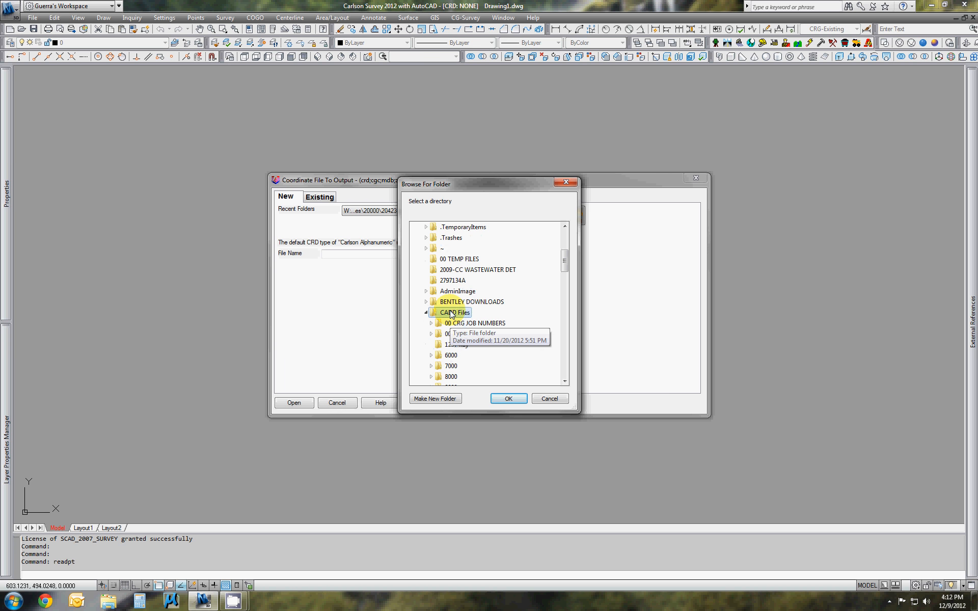
scroll(451, 316, "down", 3)
left_click(452, 324)
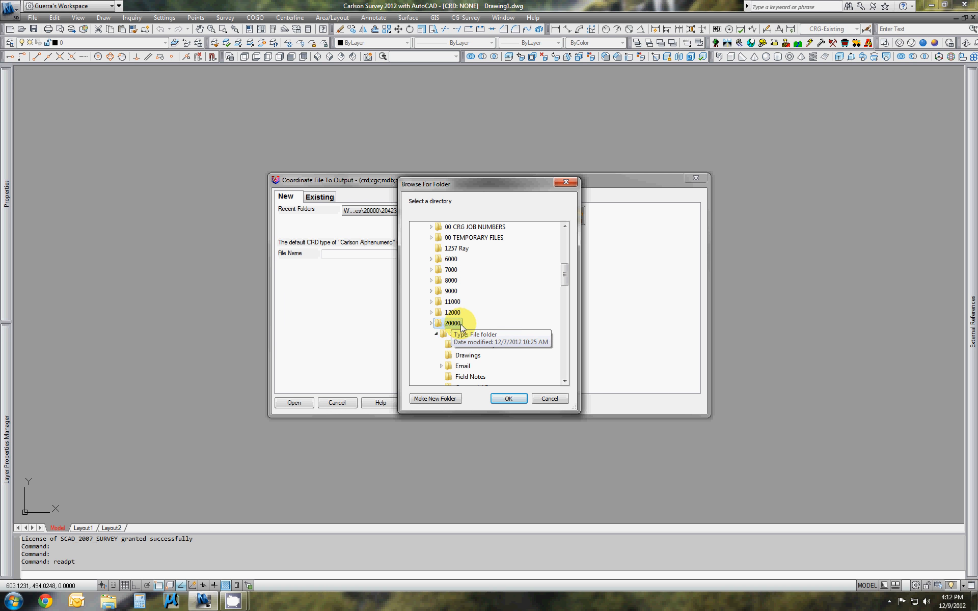
scroll(456, 321, "down", 1)
left_click(462, 302)
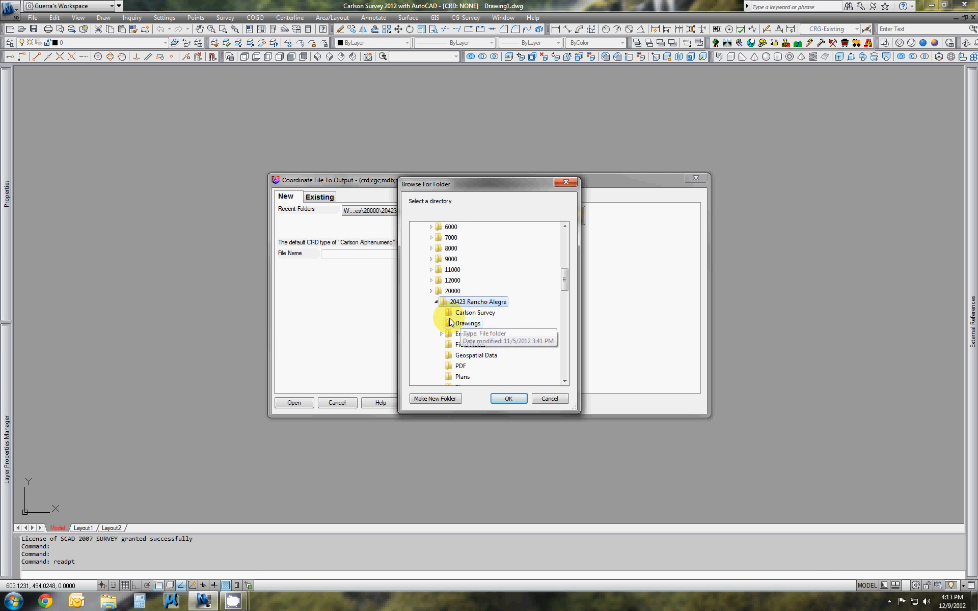
left_click(451, 314)
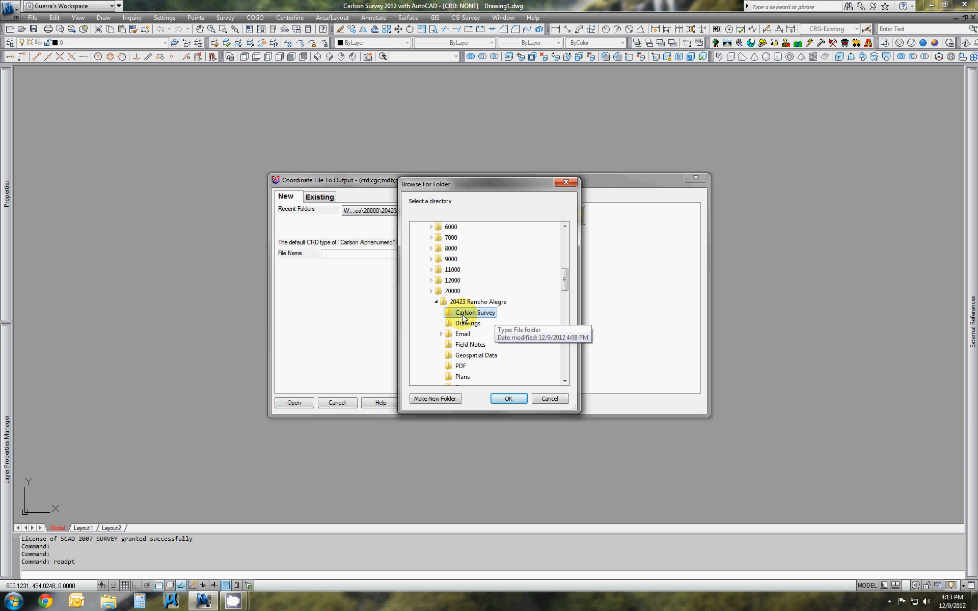
left_click(509, 398)
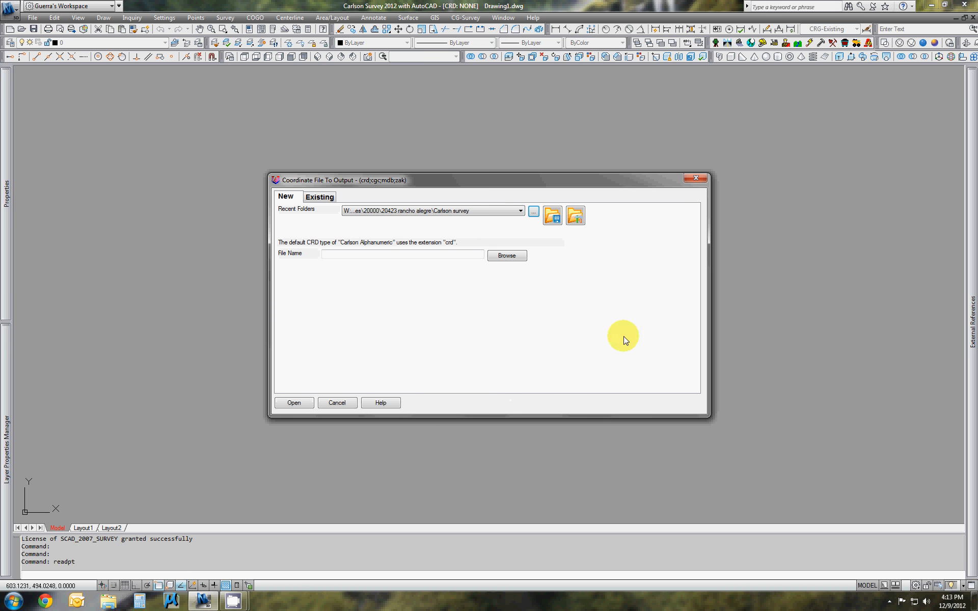
Name the new coordinate file 20423 Rancho and complete the point import into it
left_click(343, 256)
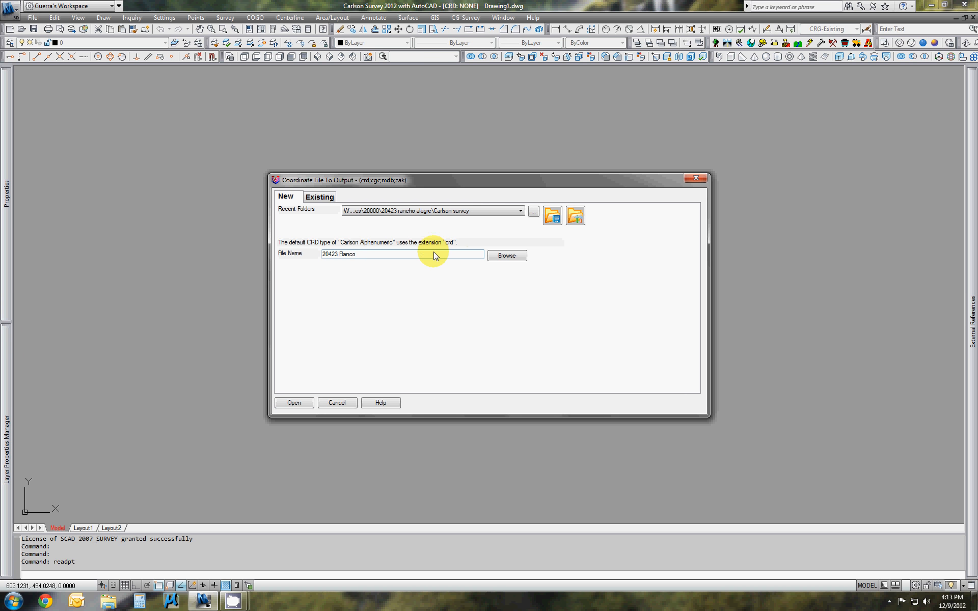
left_click(353, 254)
type("h")
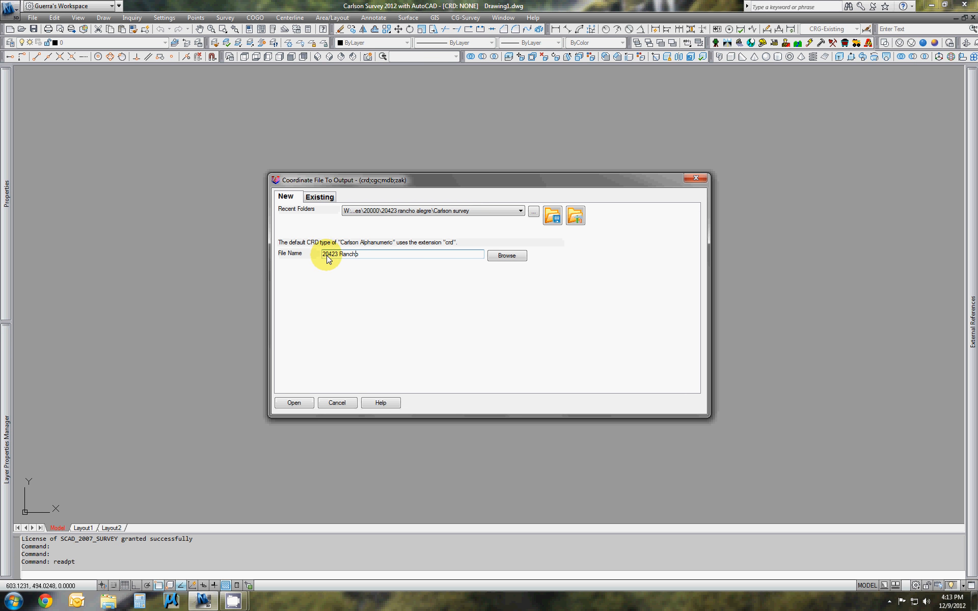
left_click(296, 402)
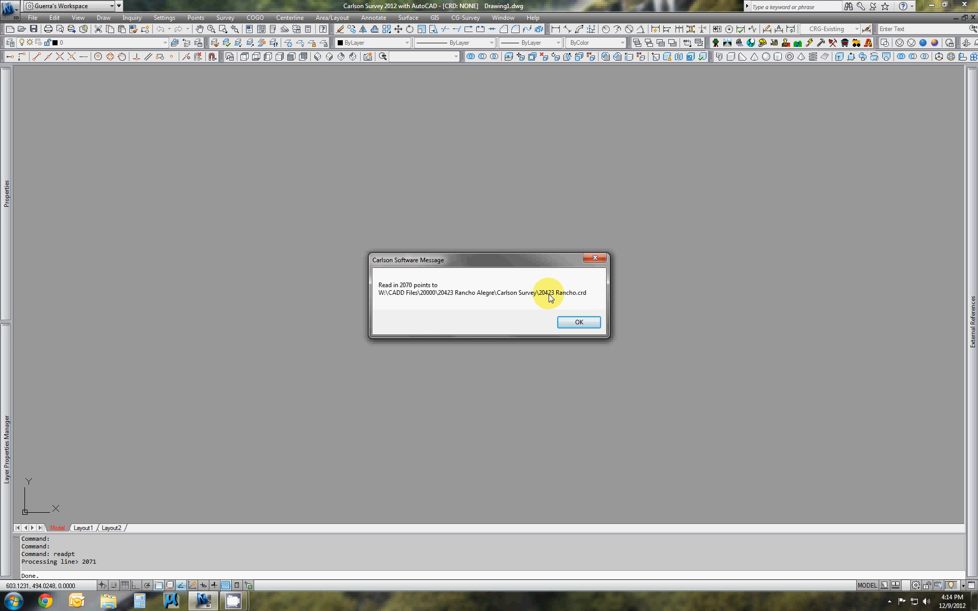
left_click(578, 322)
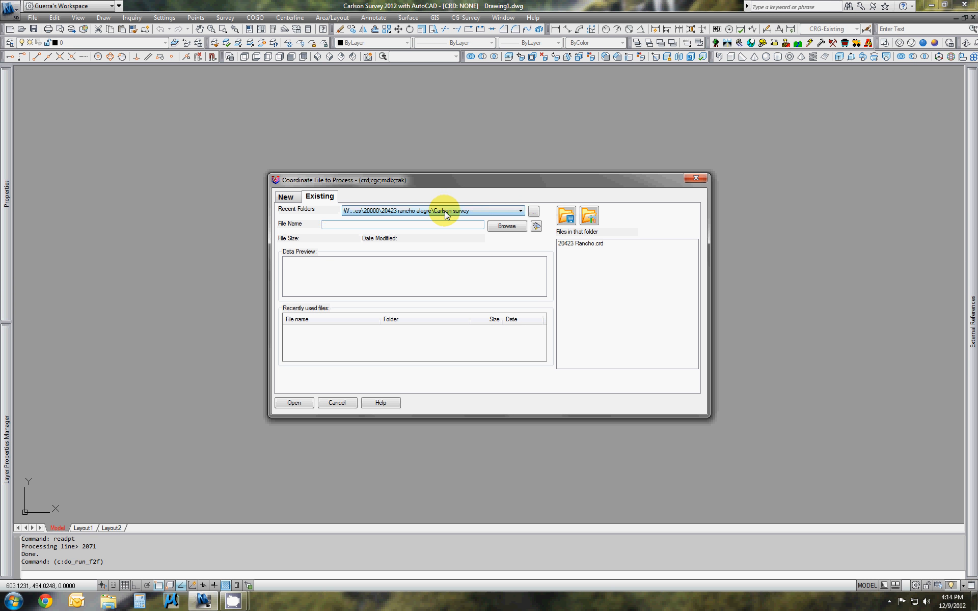
Process the existing 20423 Rancho.crd coordinate file with Field to Finish, splitting all multiple codes
left_click(581, 244)
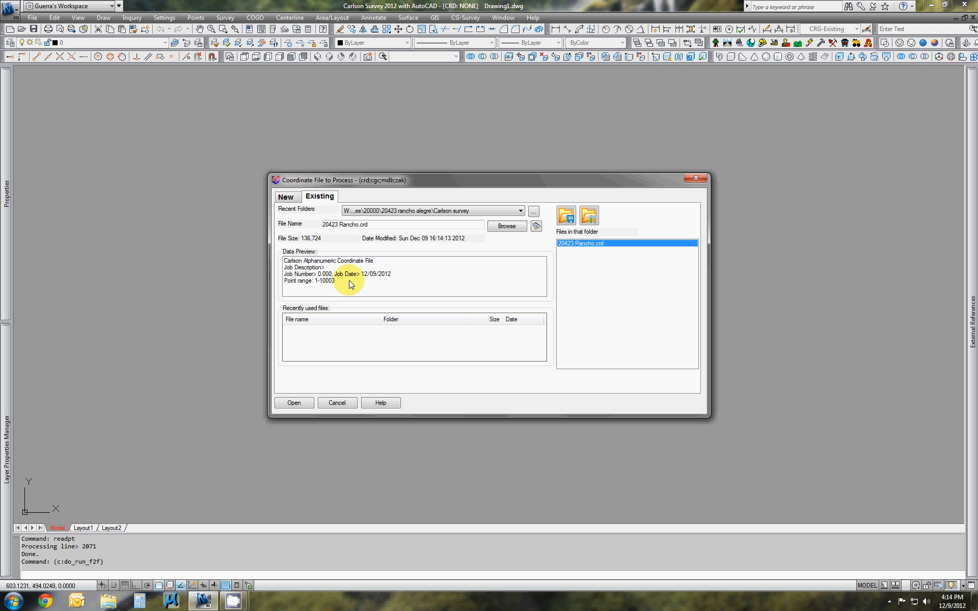
left_click(298, 403)
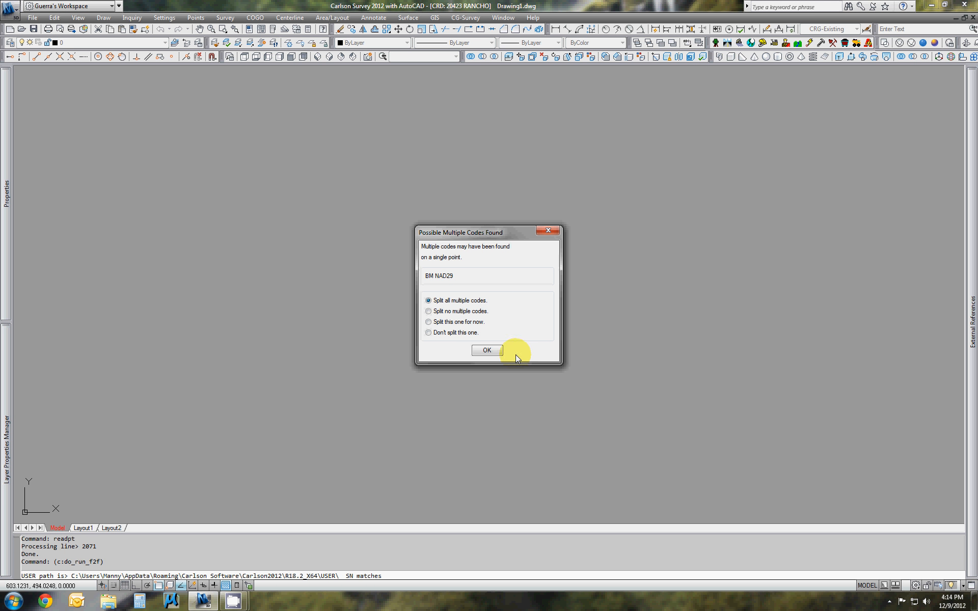
left_click(483, 353)
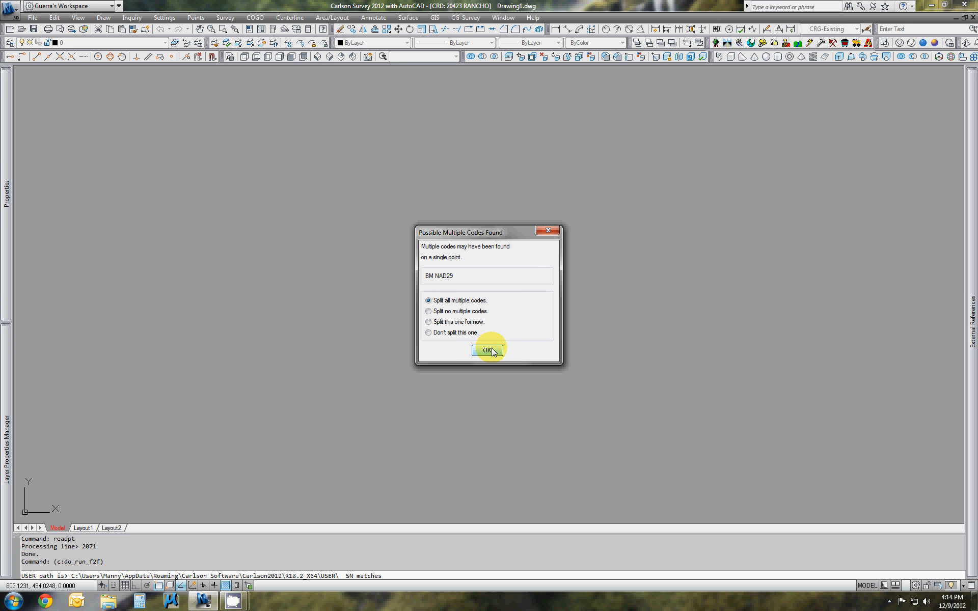
left_click(492, 353)
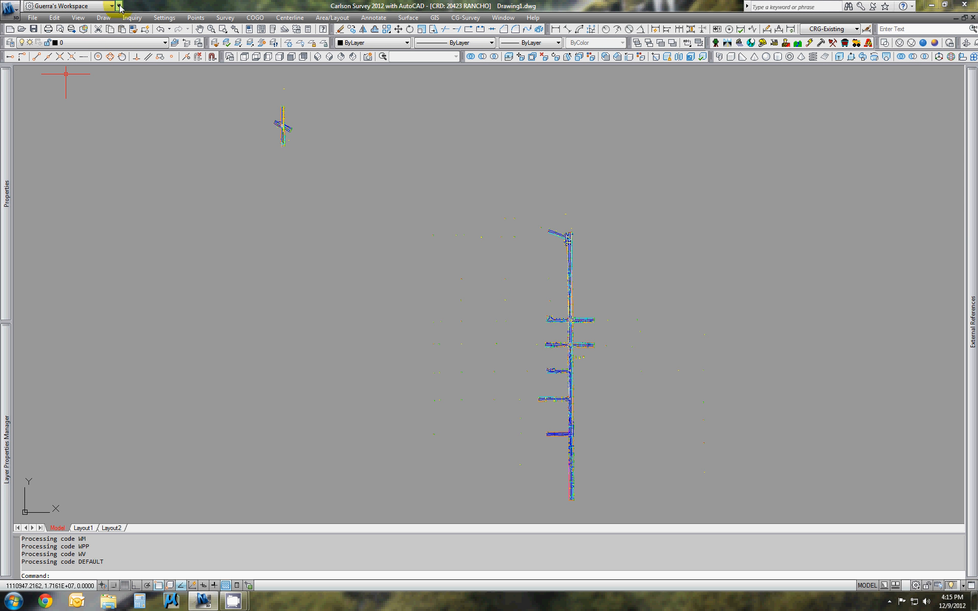
Freeze the Breaklines layer in all viewports
left_click(117, 46)
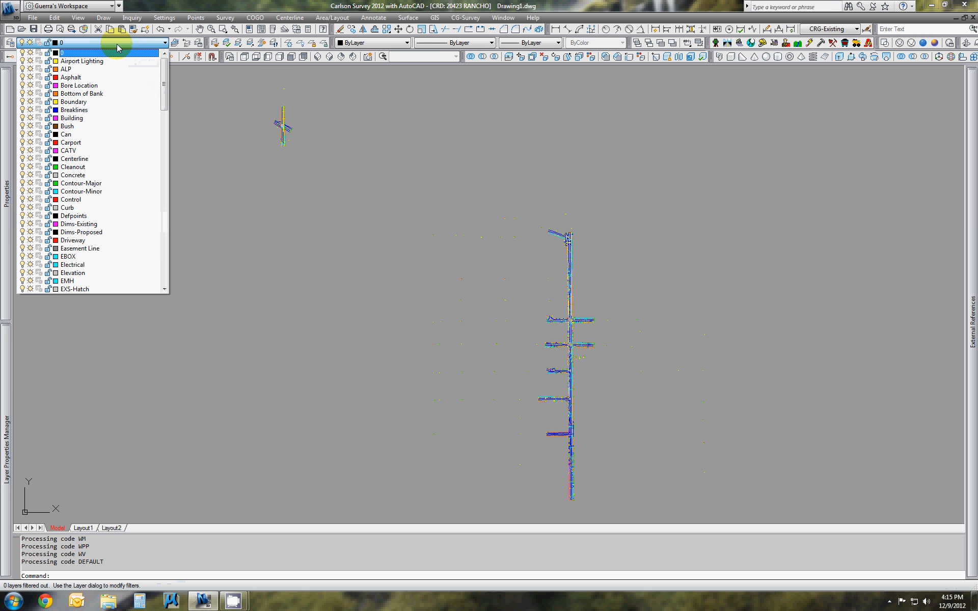
left_click(30, 111)
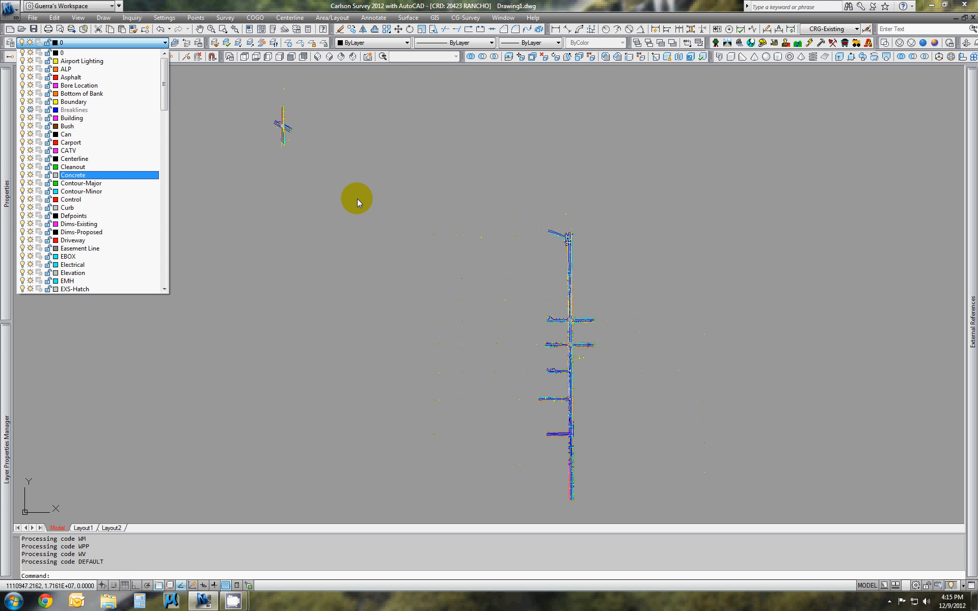
left_click(405, 188)
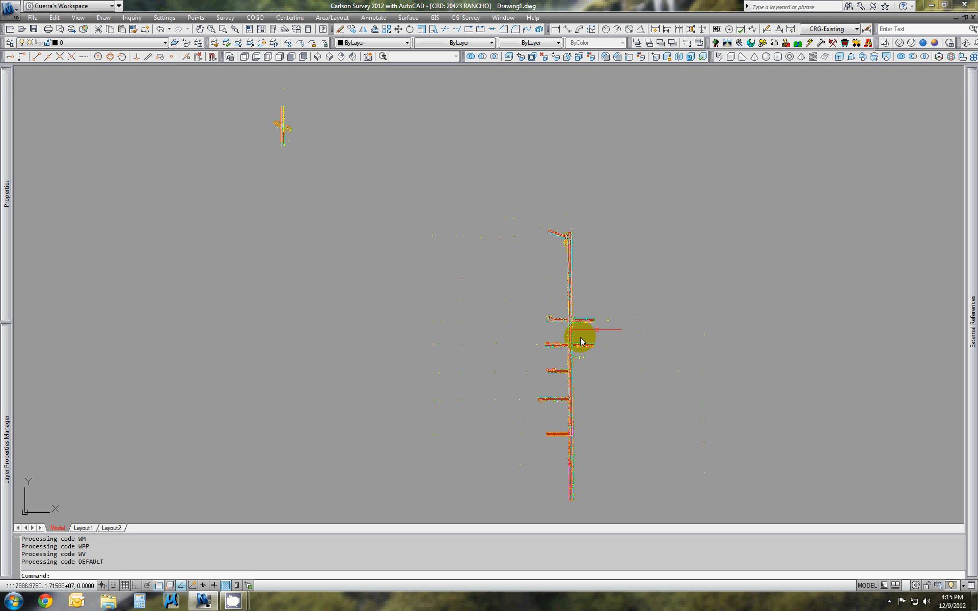
Examine the drawn linework, symbols, point numbers, elevations and descriptions around the street intersection and southward along the main road
scroll(572, 323, "up", 5)
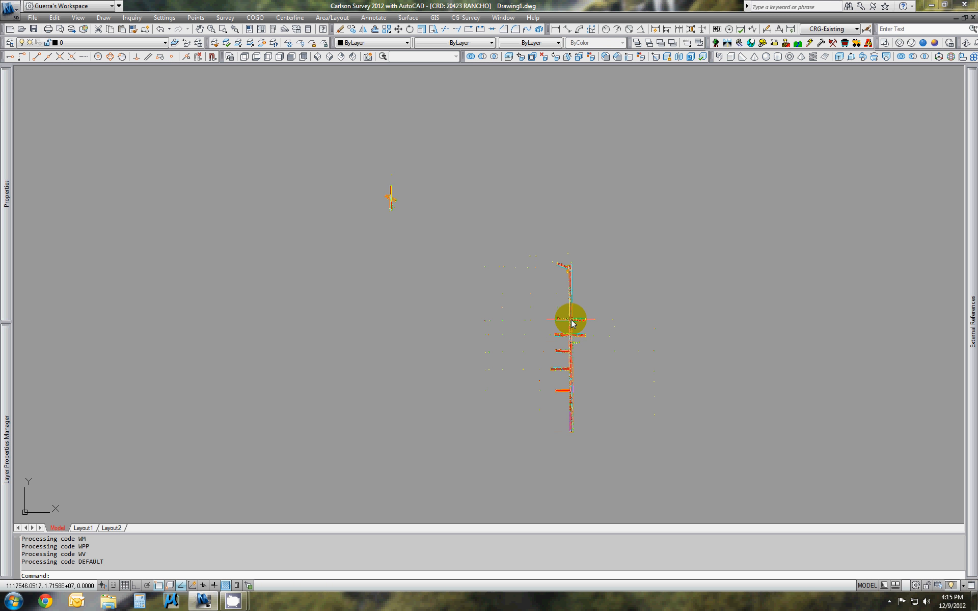
scroll(569, 321, "up", 3)
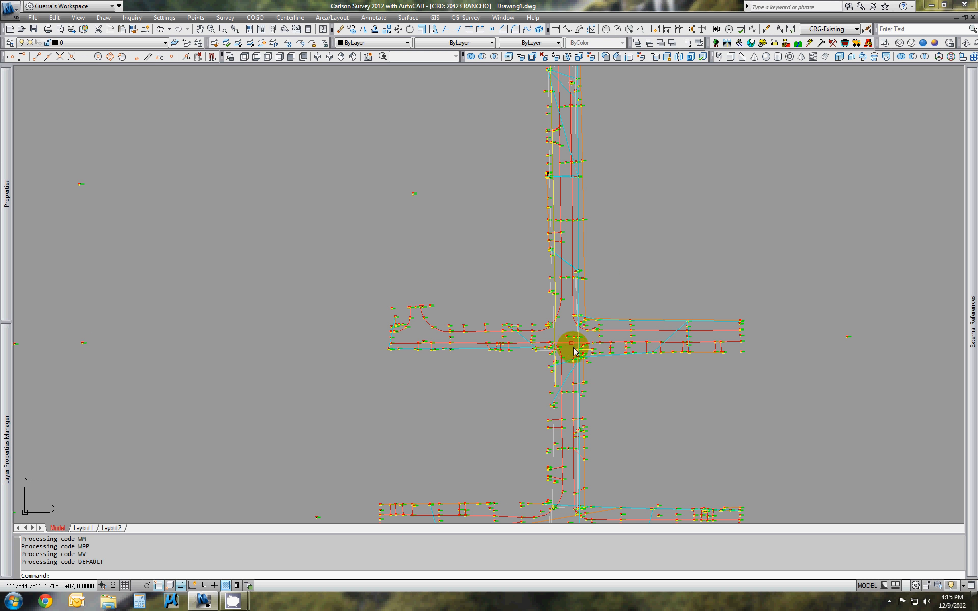
scroll(618, 375, "up", 3)
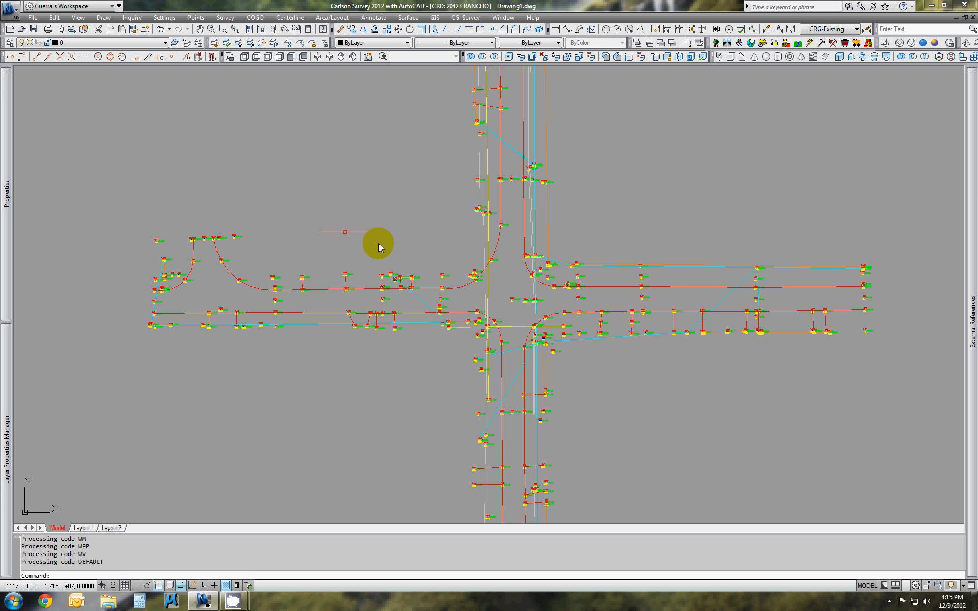
scroll(498, 180, "up", 10)
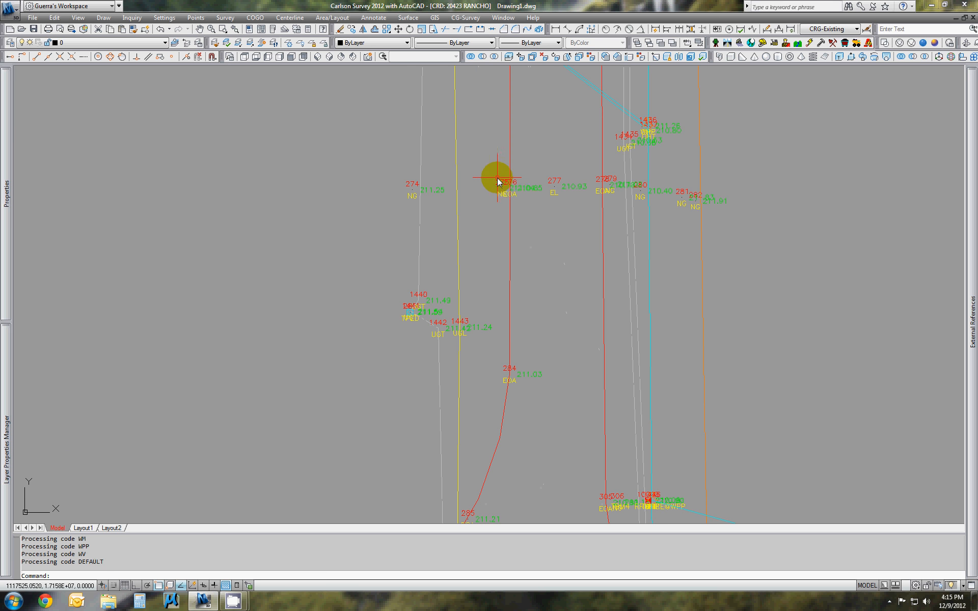
scroll(506, 199, "down", 8)
scroll(521, 287, "up", 9)
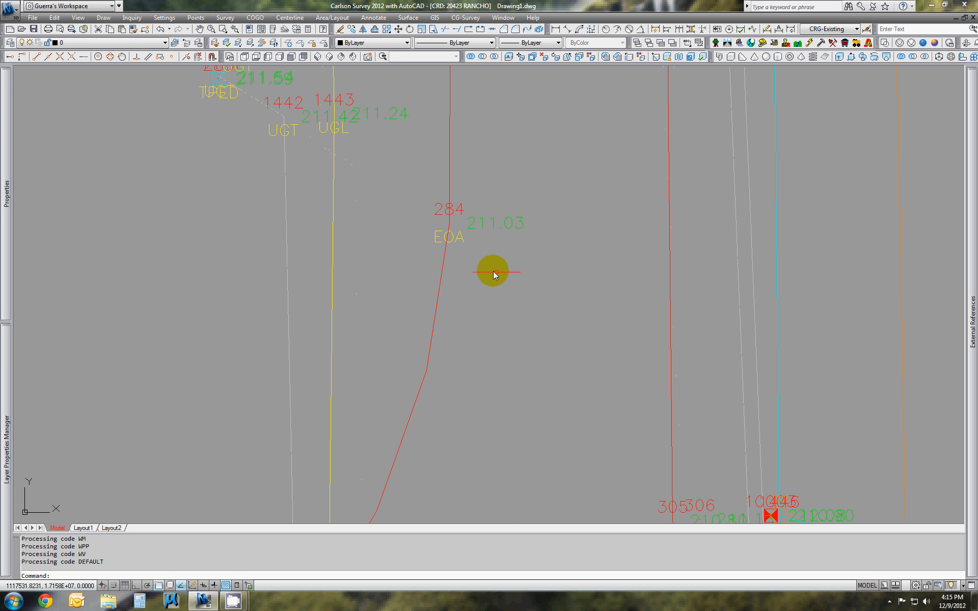
scroll(448, 230, "down", 5)
scroll(404, 213, "up", 5)
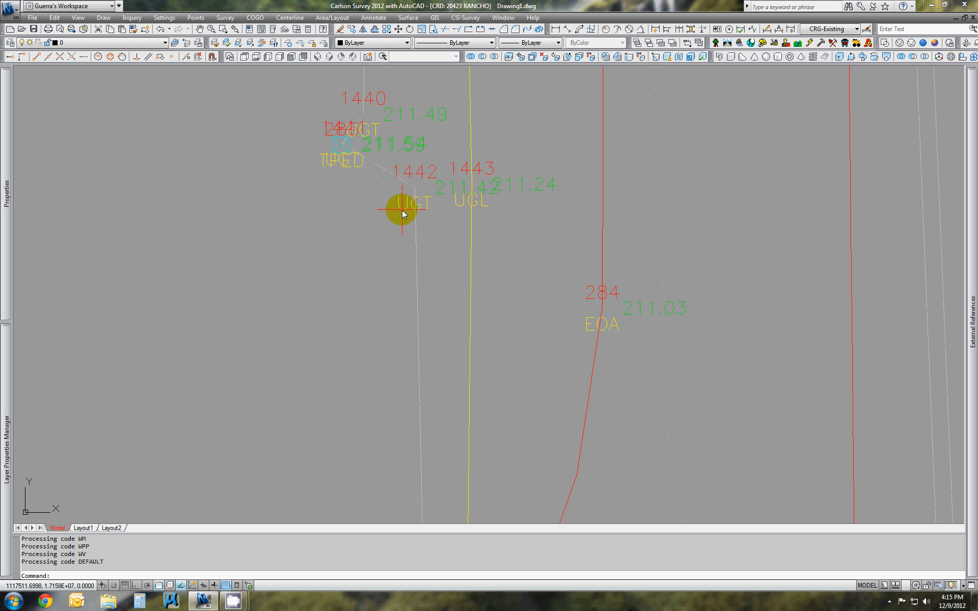
scroll(480, 209, "down", 9)
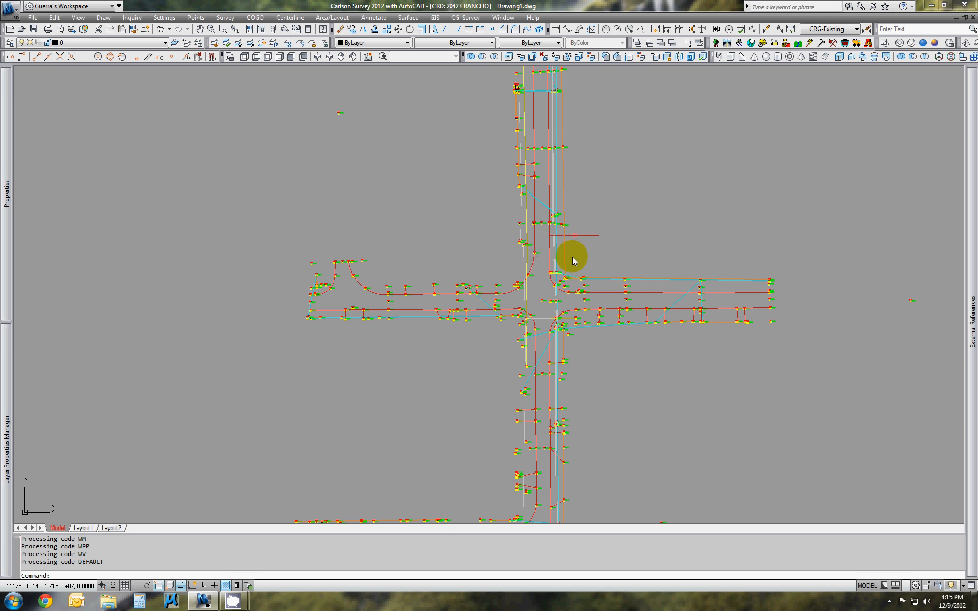
scroll(518, 301, "up", 5)
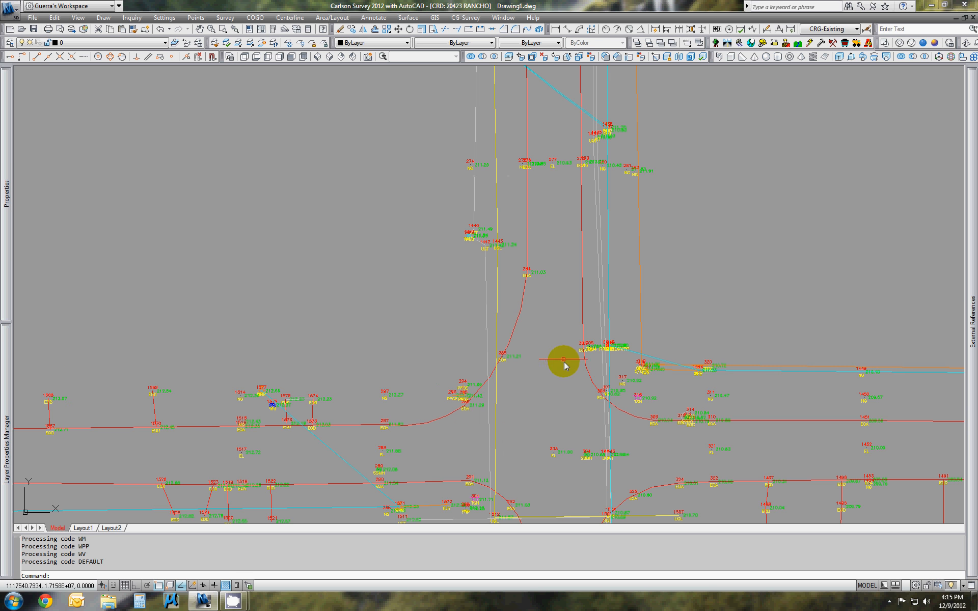
middle_click_drag(564, 365, 584, 43)
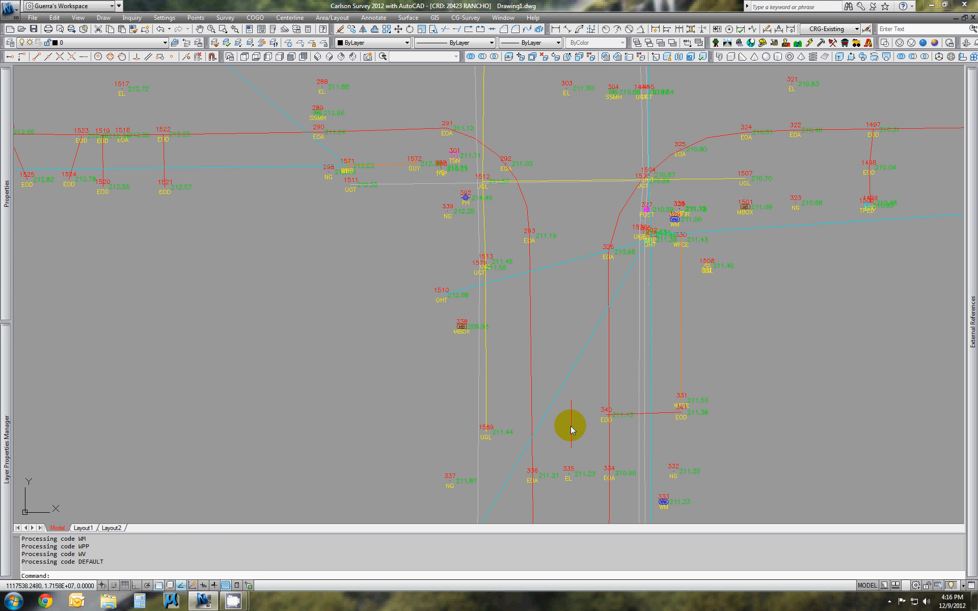
mouse_move(570, 426)
middle_mouse_down()
mouse_move(572, 351)
mouse_move(555, 253)
middle_mouse_up()
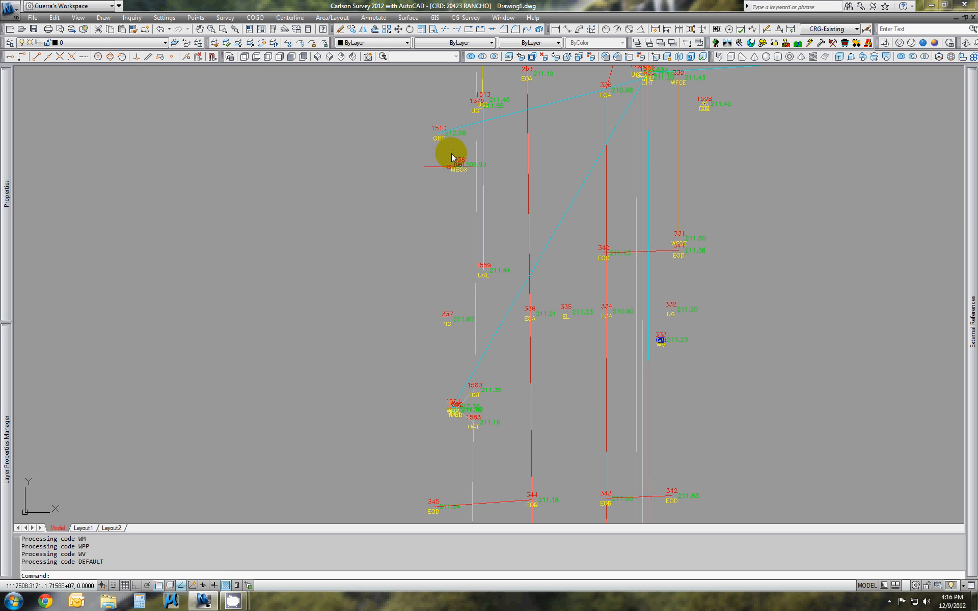
mouse_move(573, 416)
middle_mouse_down()
mouse_move(579, 215)
mouse_move(543, 114)
middle_mouse_up()
middle_click_drag(535, 401, 516, 108)
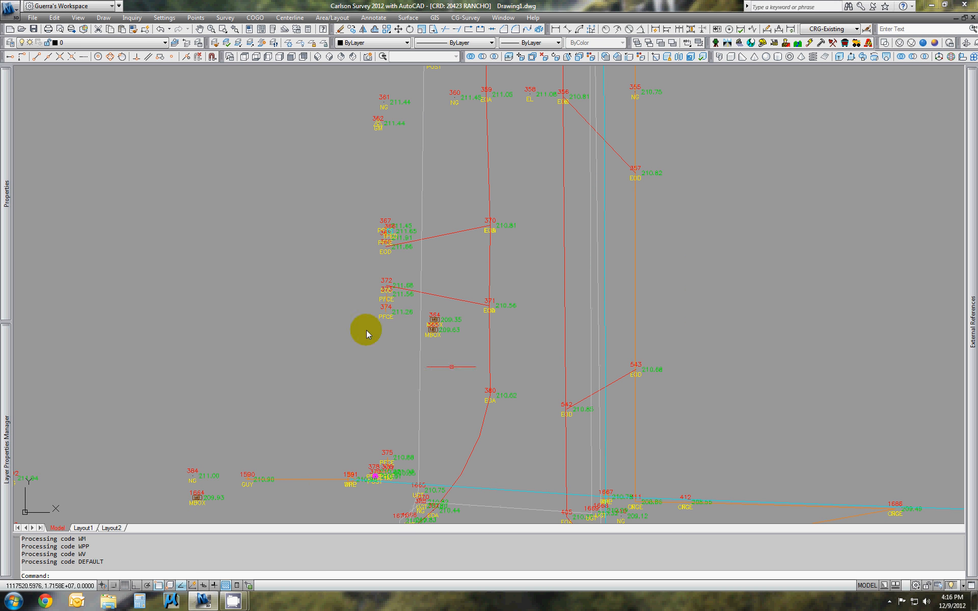
mouse_move(230, 604)
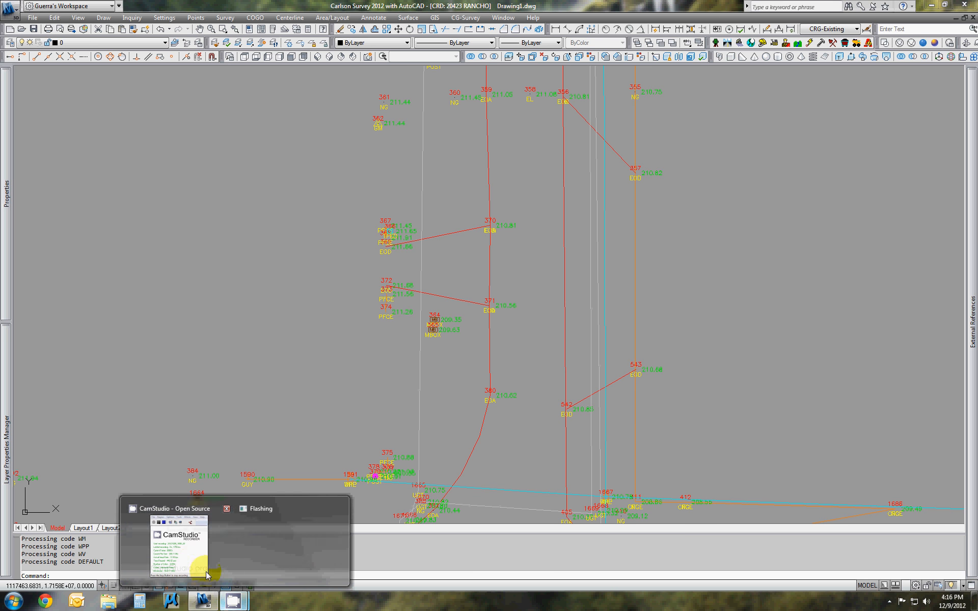